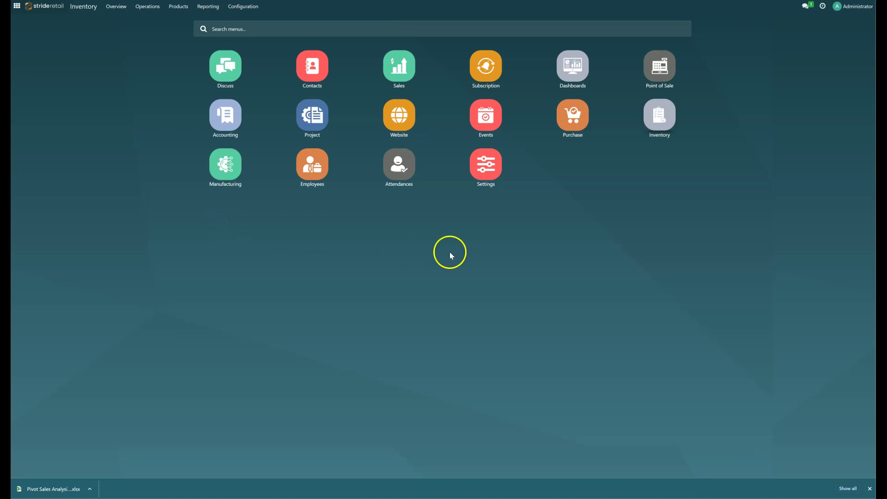
- Open the Locations list from the Inventory app's Configuration menu
click(666, 121)
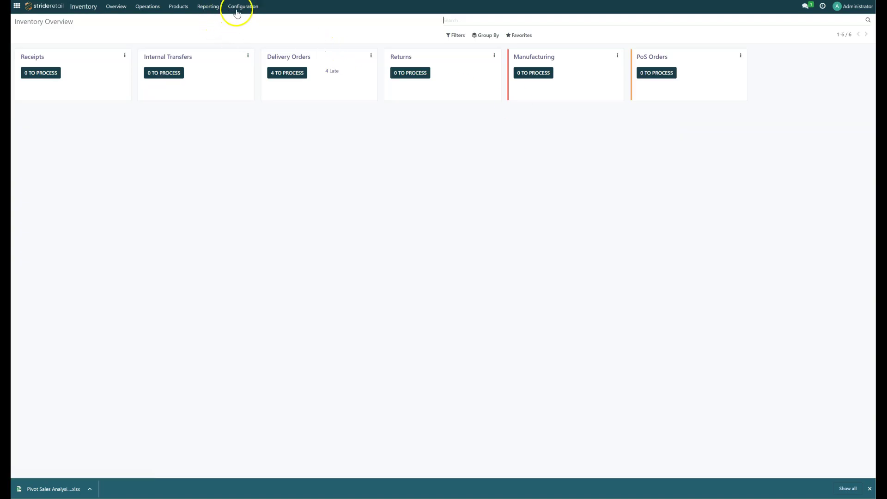
click(246, 8)
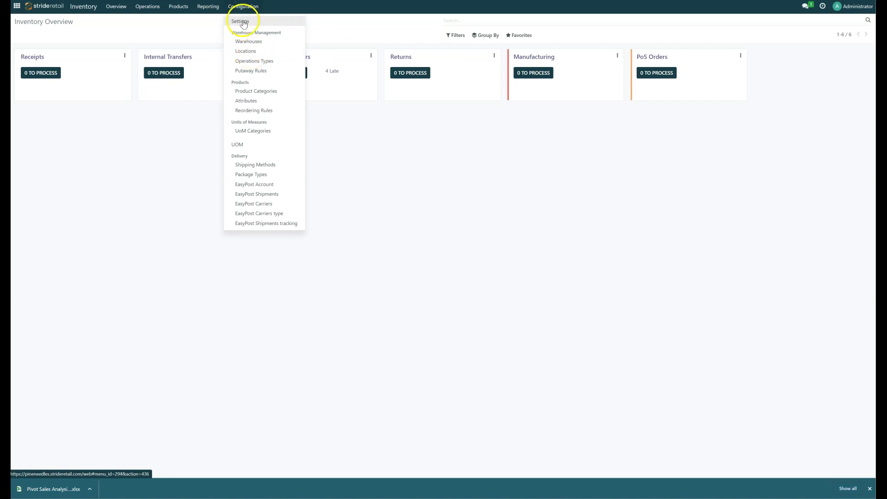
click(248, 51)
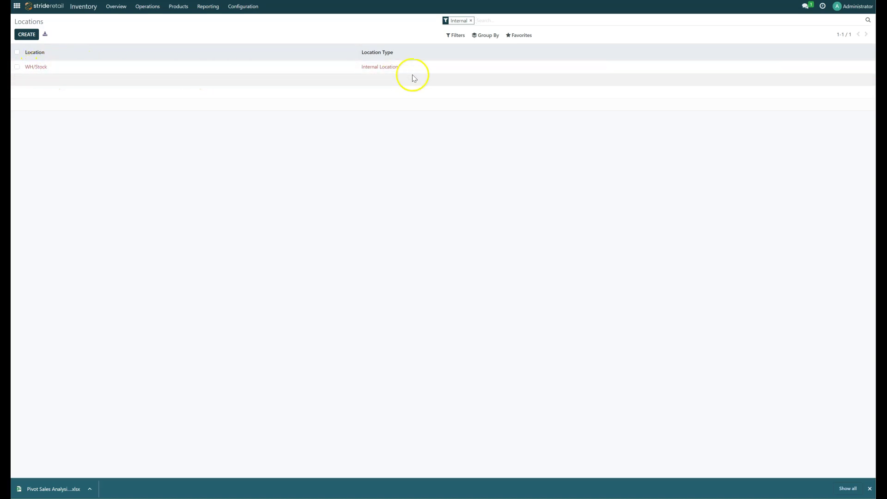
- Clear the Internal filter so all 10 locations, including virtual ones, are listed
click(471, 21)
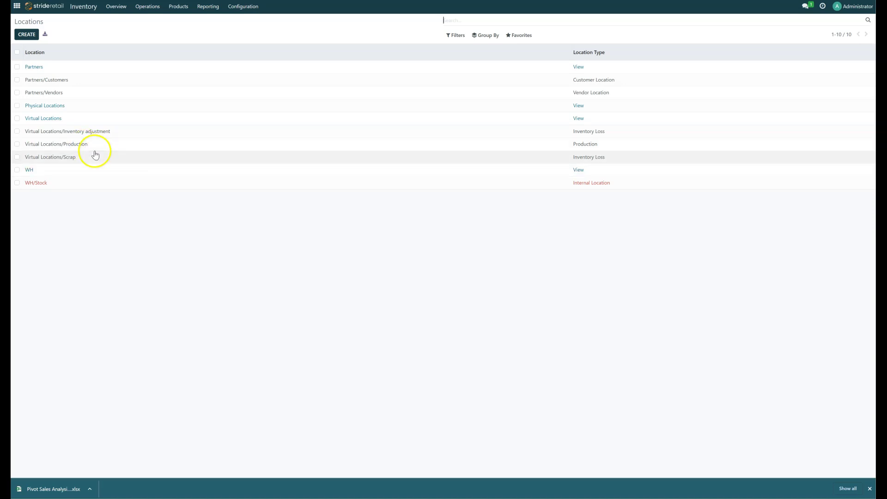
- Create location 'Store Use' under Virtual Locations, type Inventory Loss, marked as scrap location
click(27, 35)
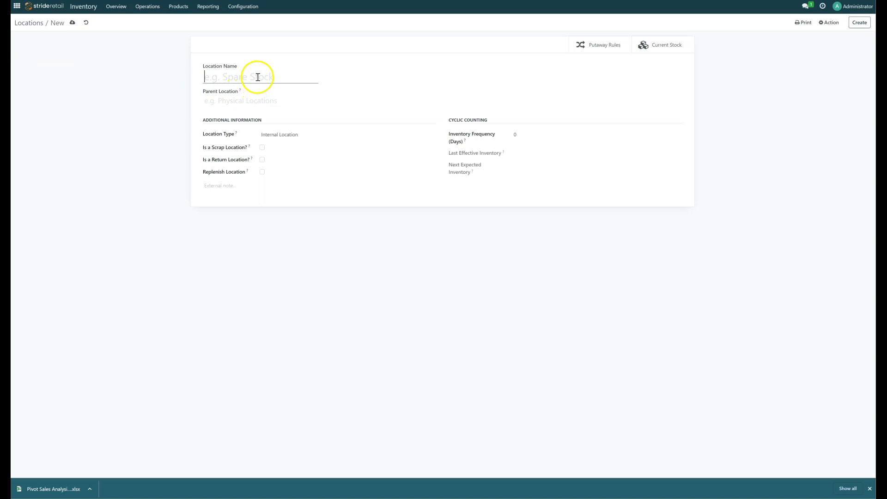
click(257, 77)
text(Store Use)
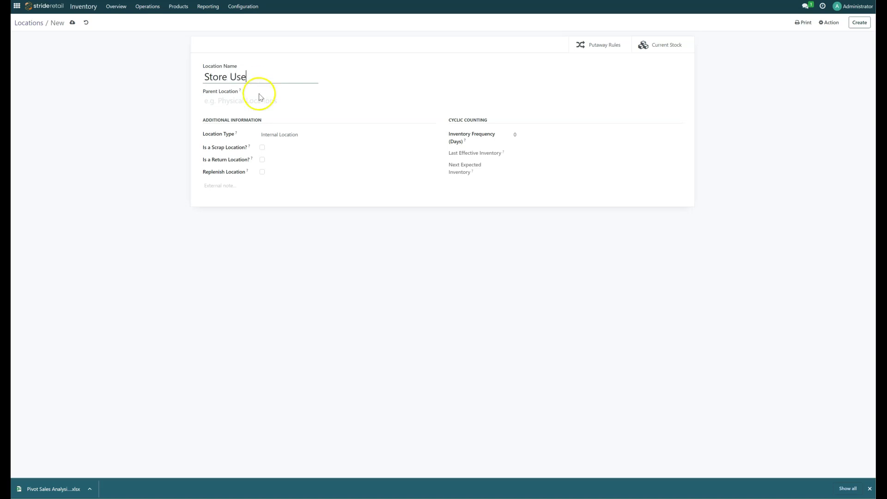
click(277, 99)
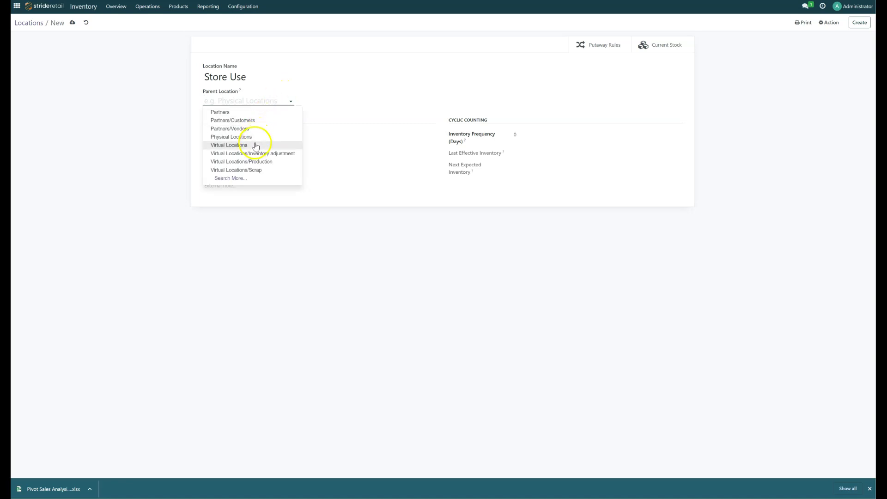
click(229, 145)
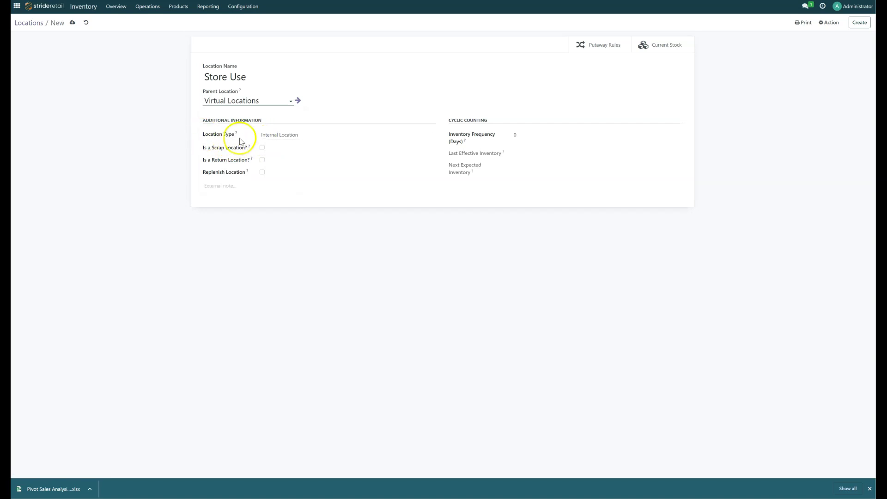
click(278, 135)
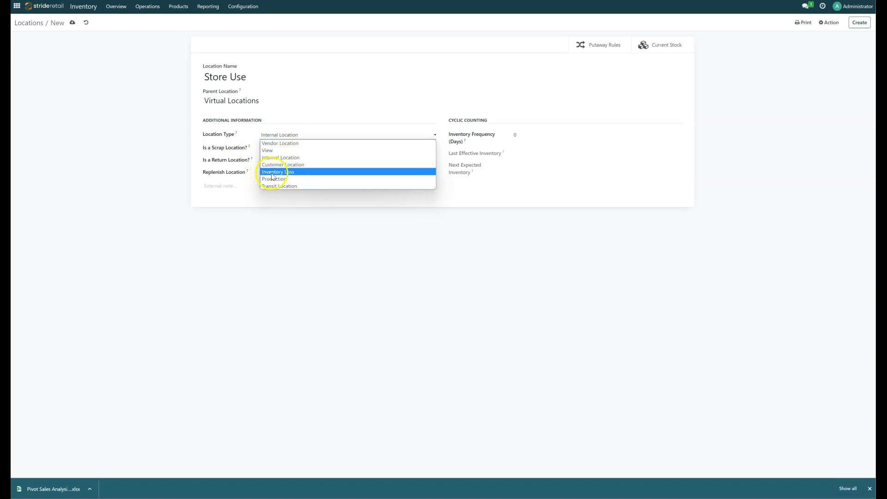
click(292, 172)
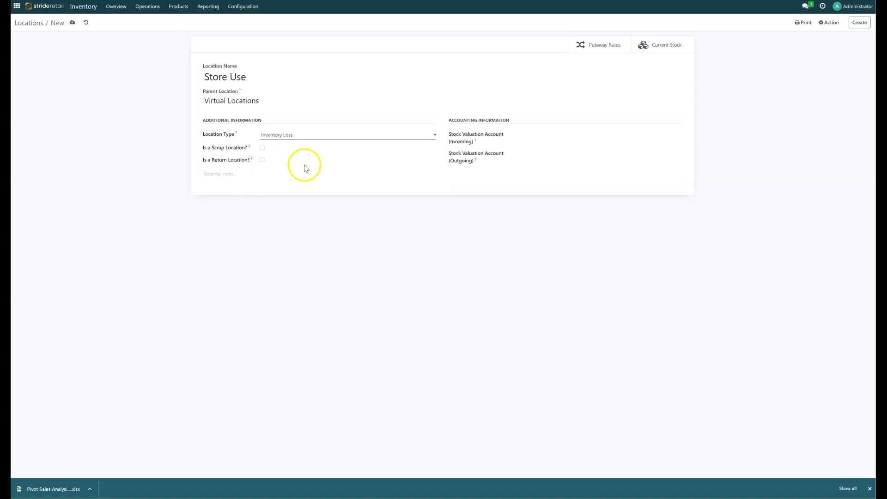
click(262, 149)
mouse_move(251, 153)
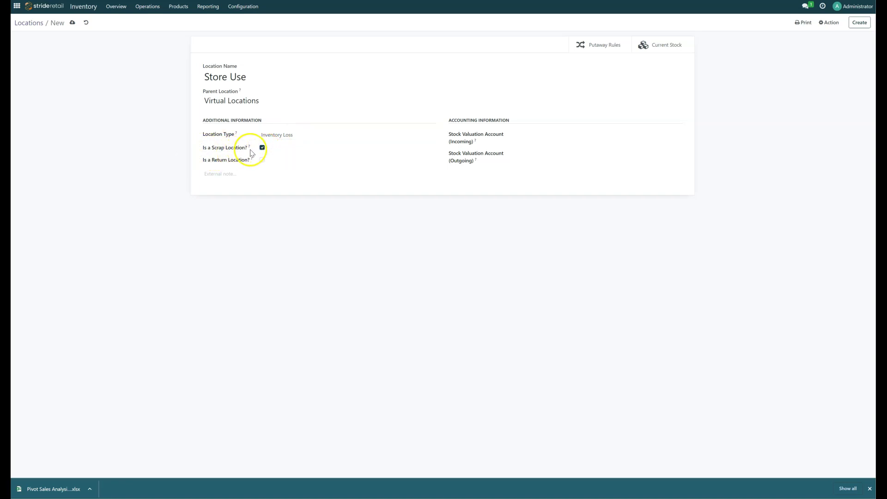
- Set incoming and outgoing stock valuation accounts to 614100 Store Samples
click(147, 9)
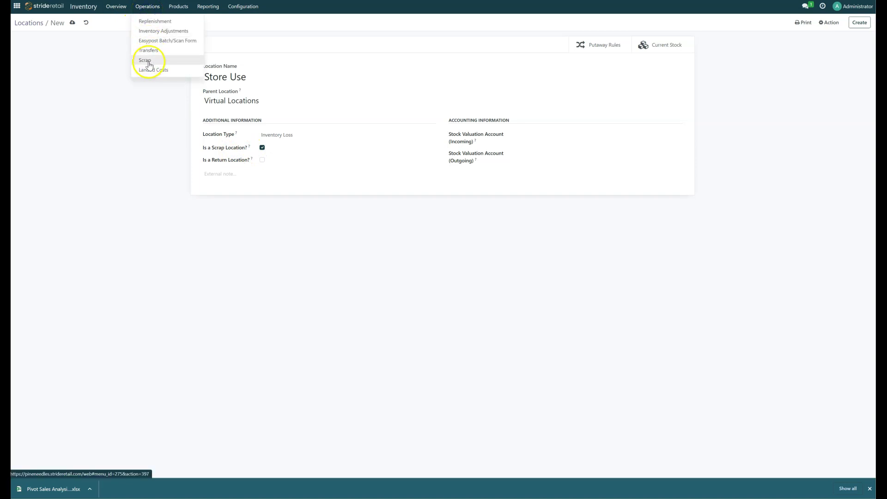
click(303, 206)
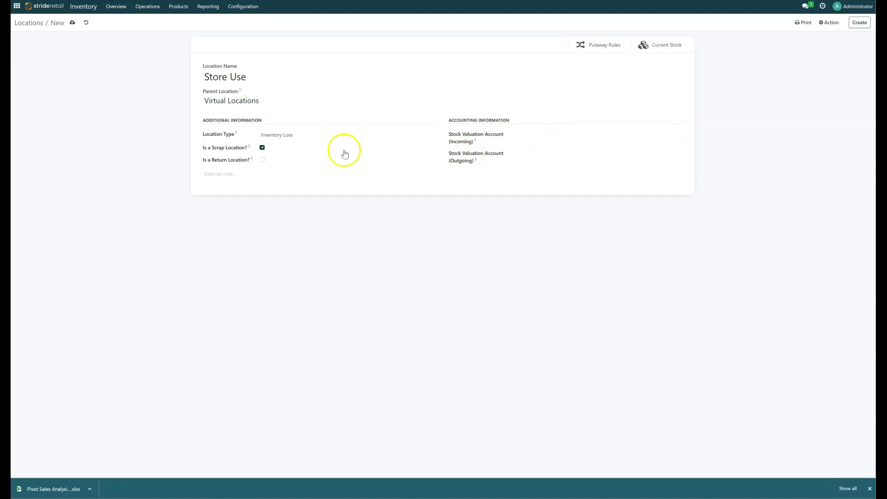
click(549, 135)
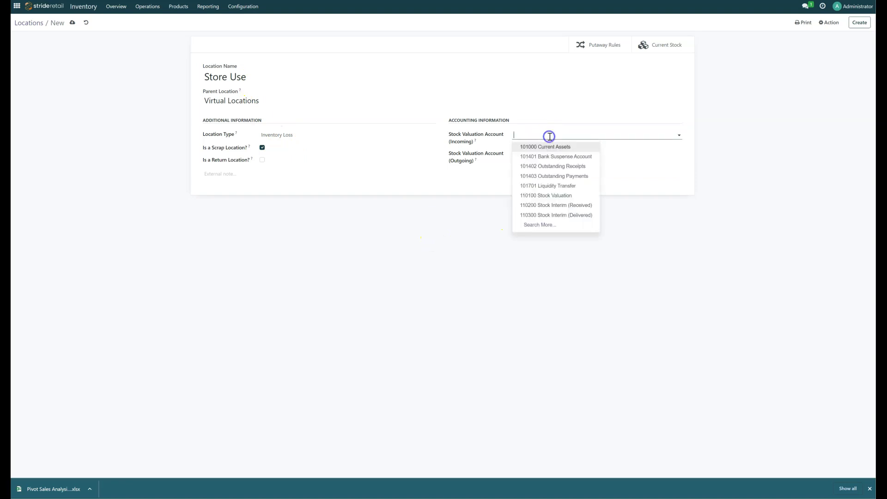
text(store)
key(Return)
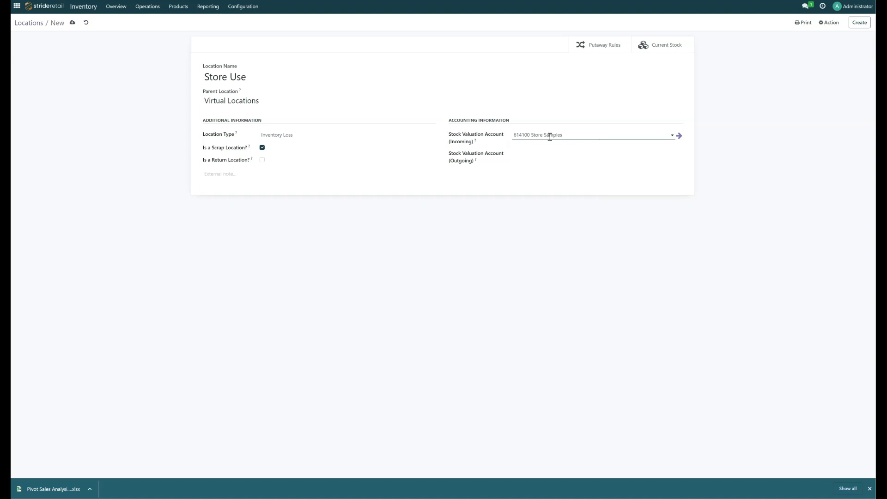
click(542, 154)
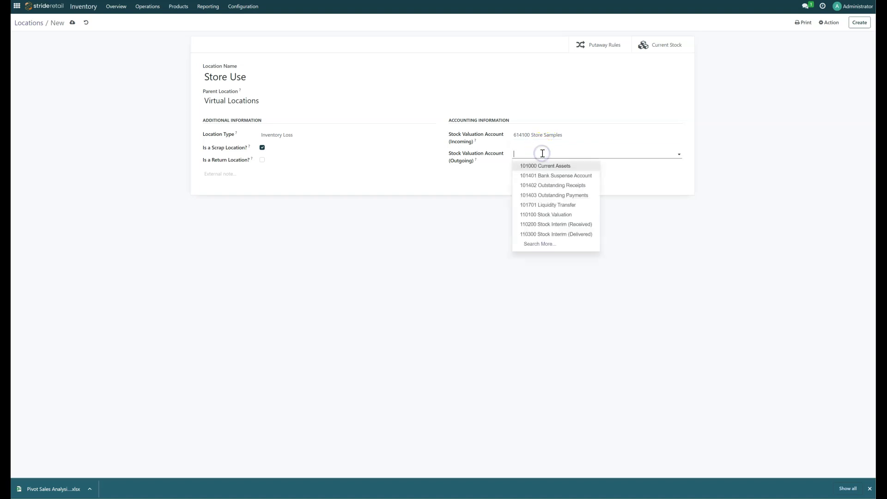
text(st)
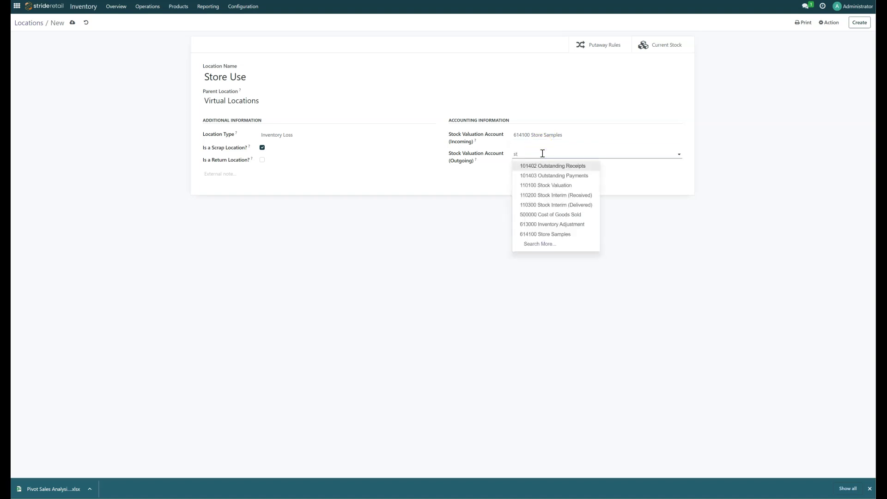
text(ore)
click(545, 167)
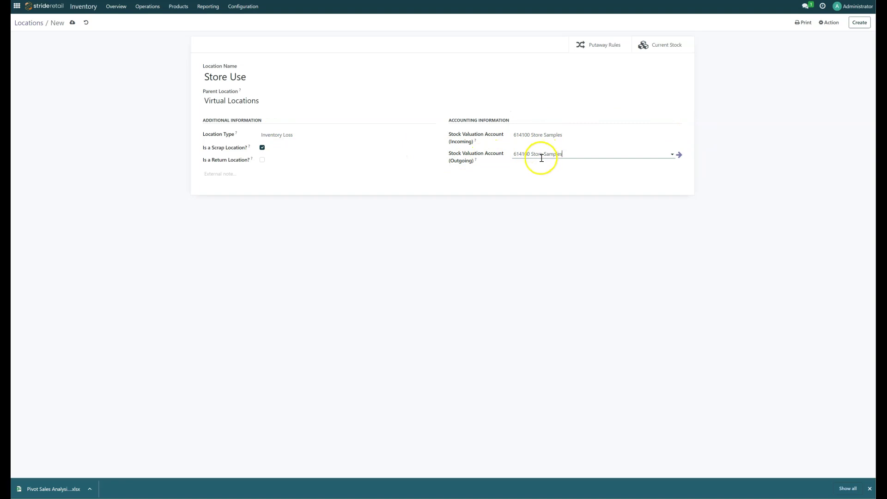
- Rename the location 'Store Samples', save it, and return to the Inventory Overview
double_click(253, 78)
click(253, 78)
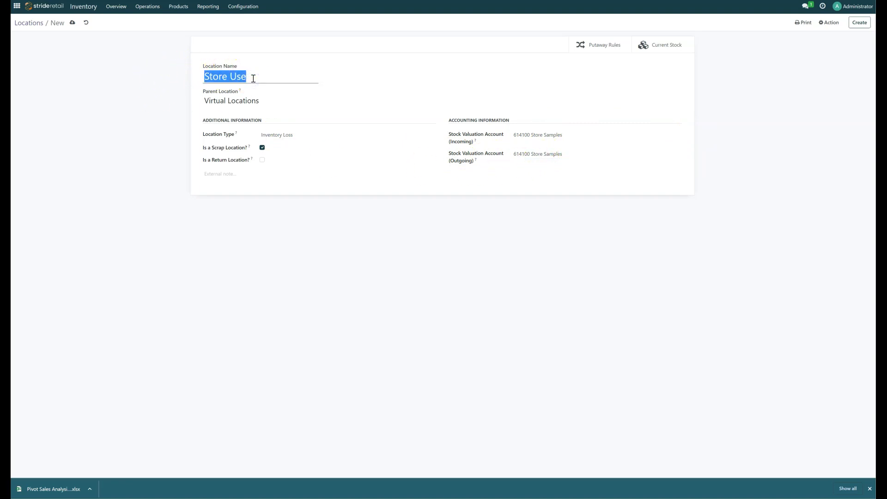
text(St)
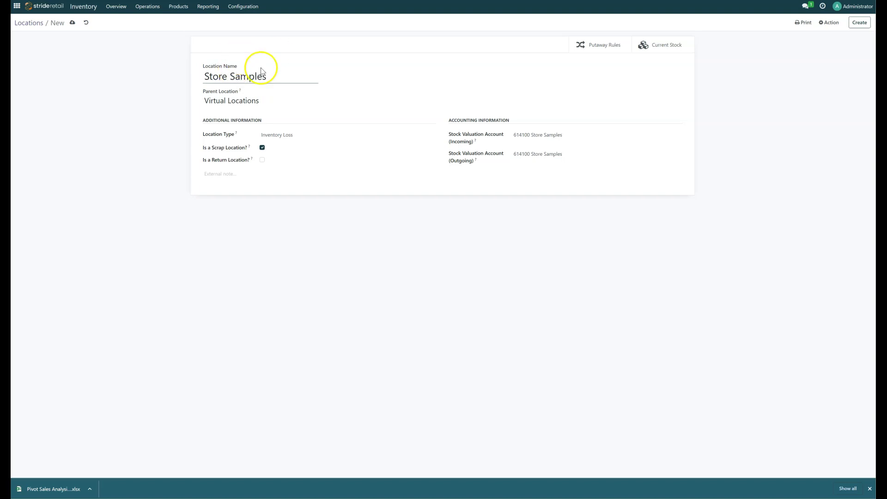
click(72, 23)
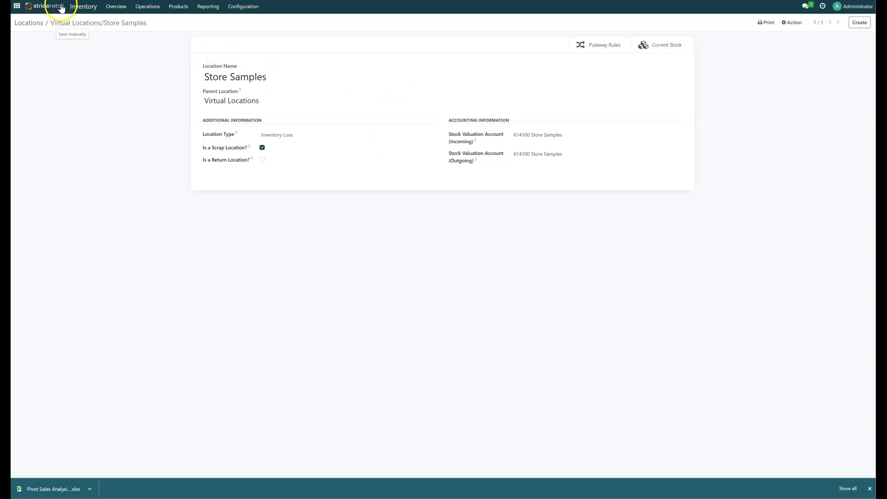
click(80, 8)
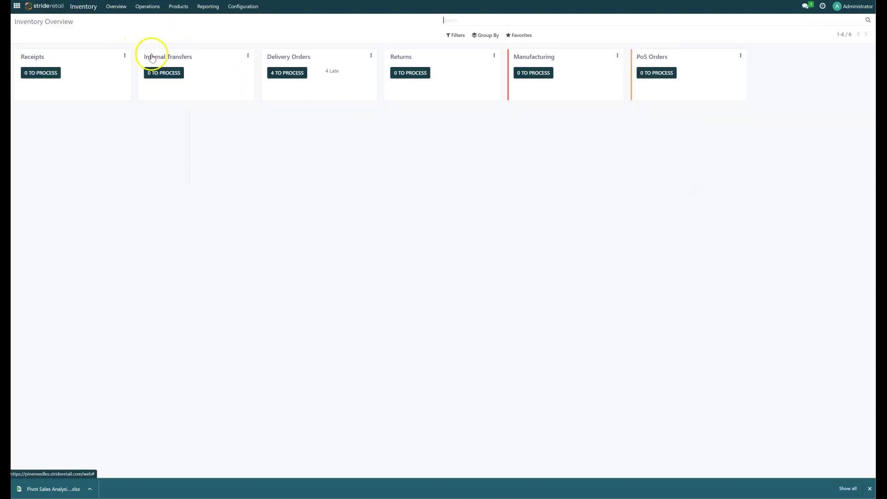
- Create an internal transfer from WH/Stock with destination Virtual Locations/Store Samples
click(166, 73)
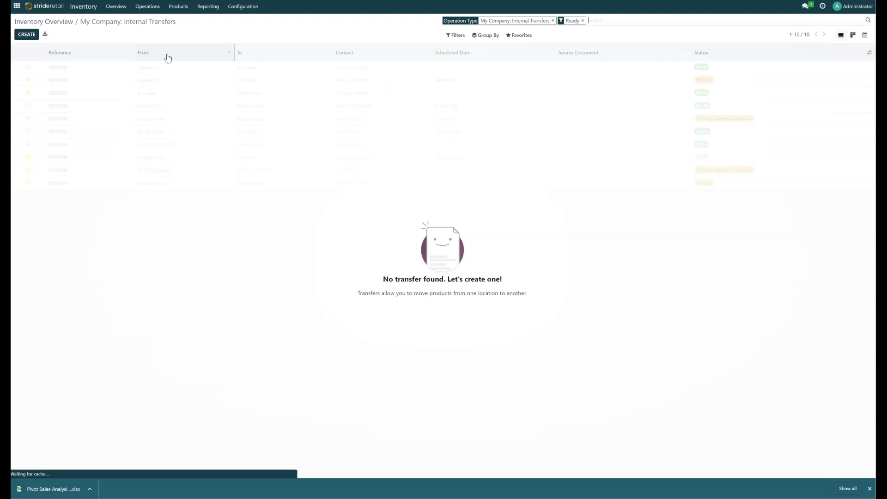
click(26, 34)
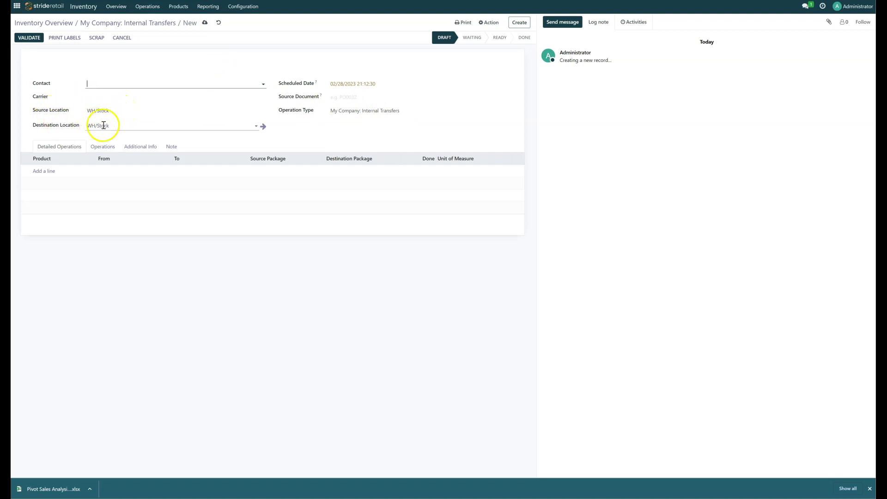
click(120, 125)
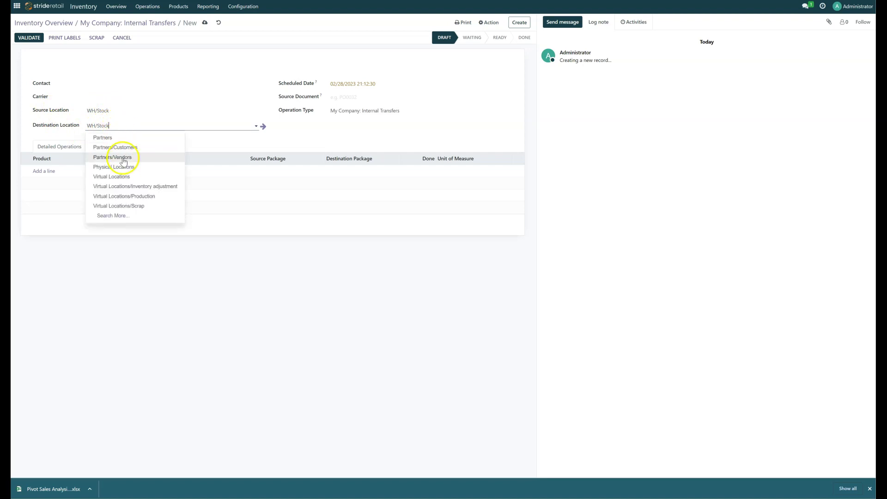
double_click(141, 124)
triple_click(140, 125)
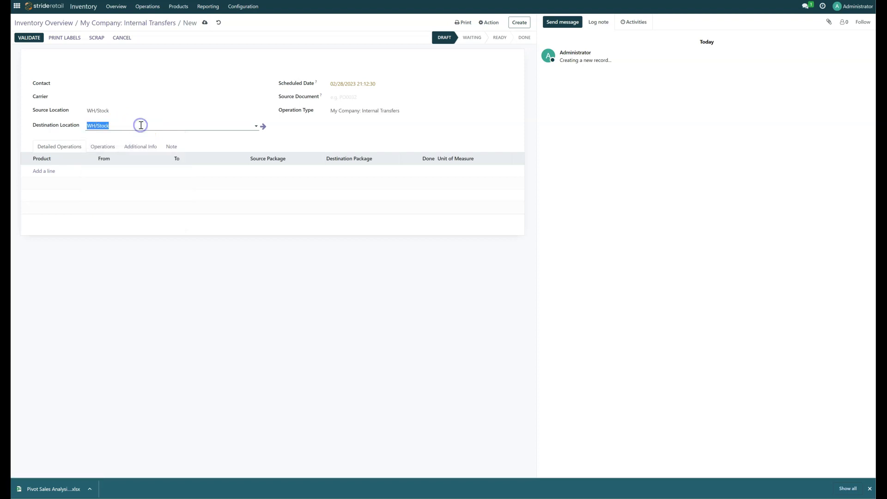
text(sam)
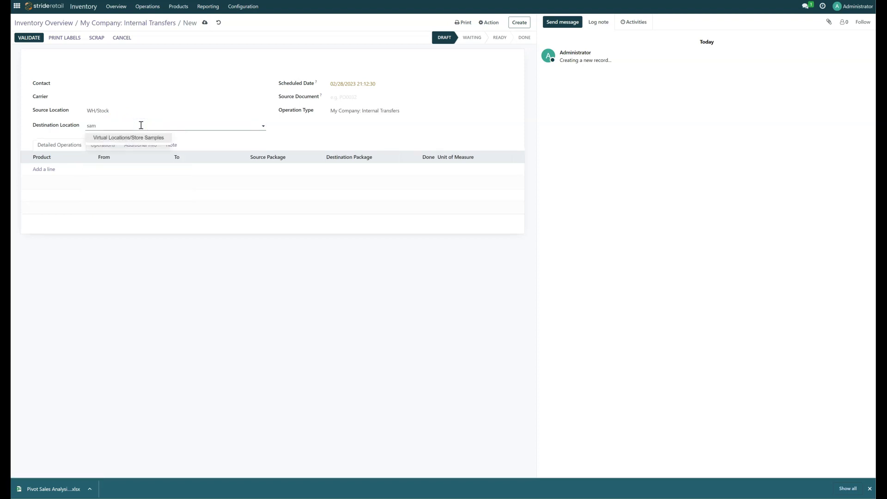
click(142, 136)
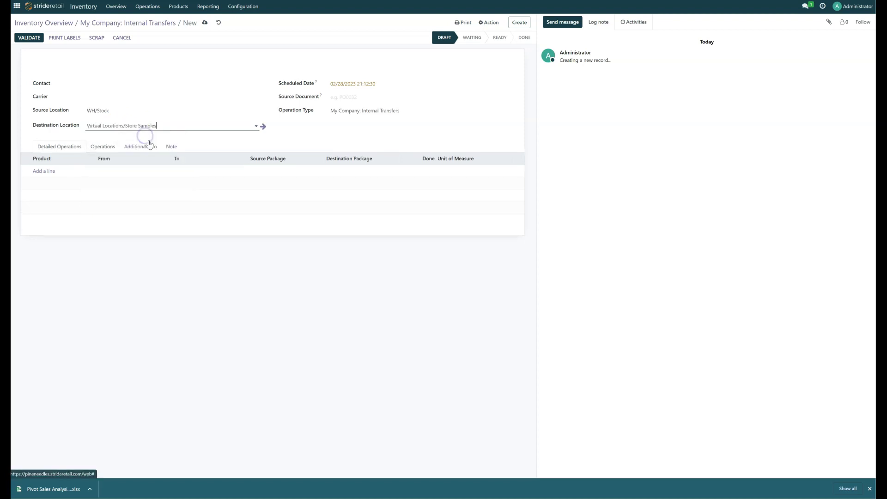
click(50, 176)
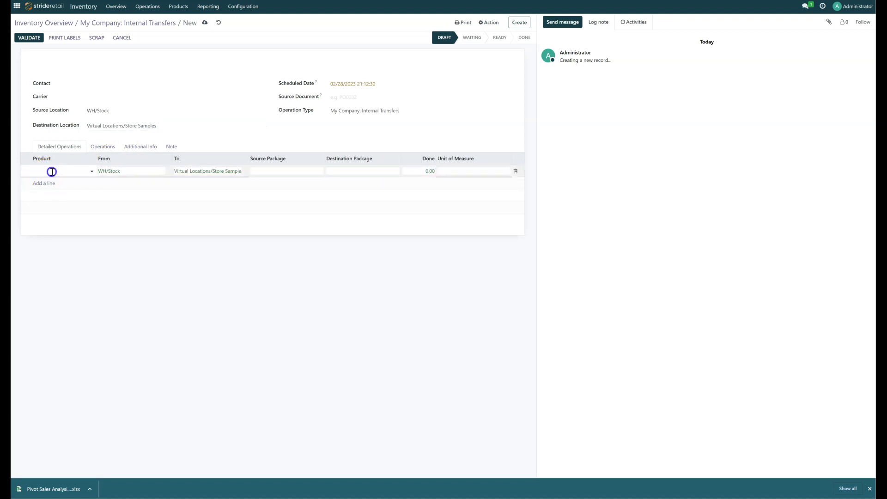
click(51, 172)
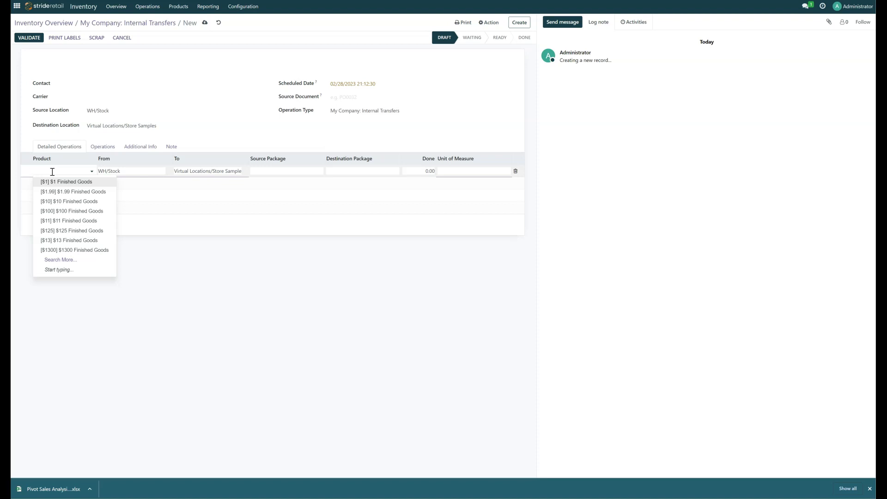
click(60, 260)
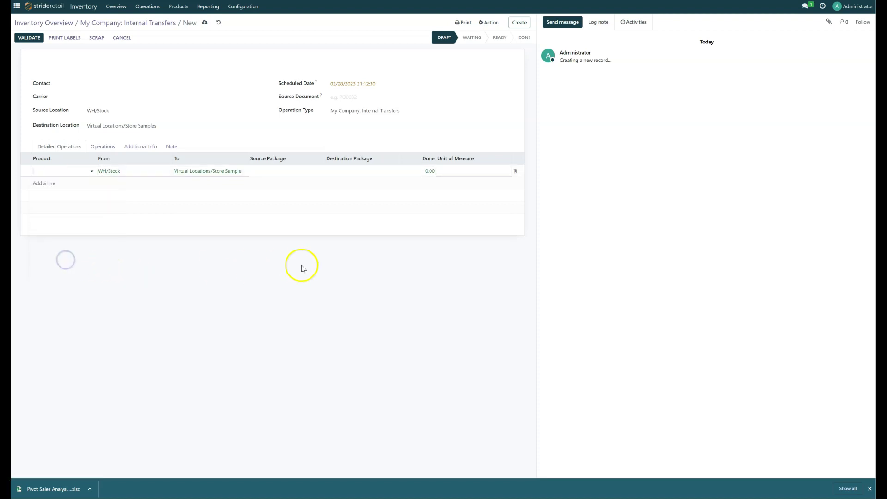
scroll(382, 257, down, 12)
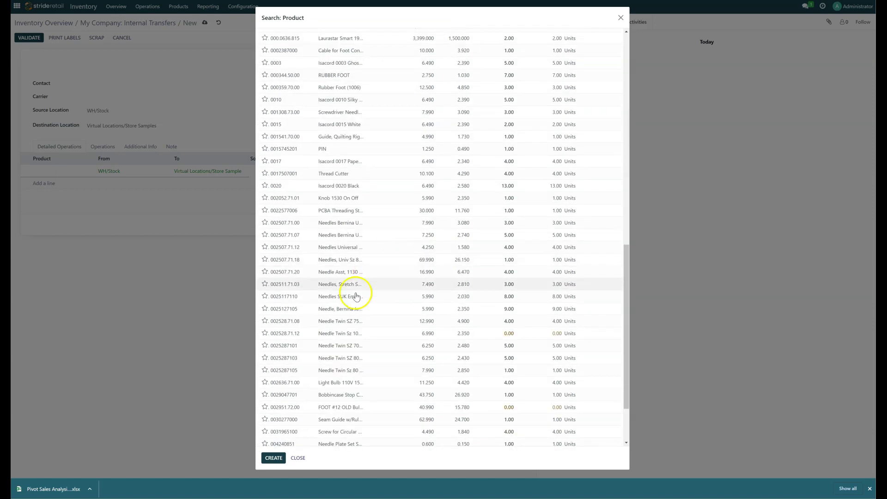
click(342, 308)
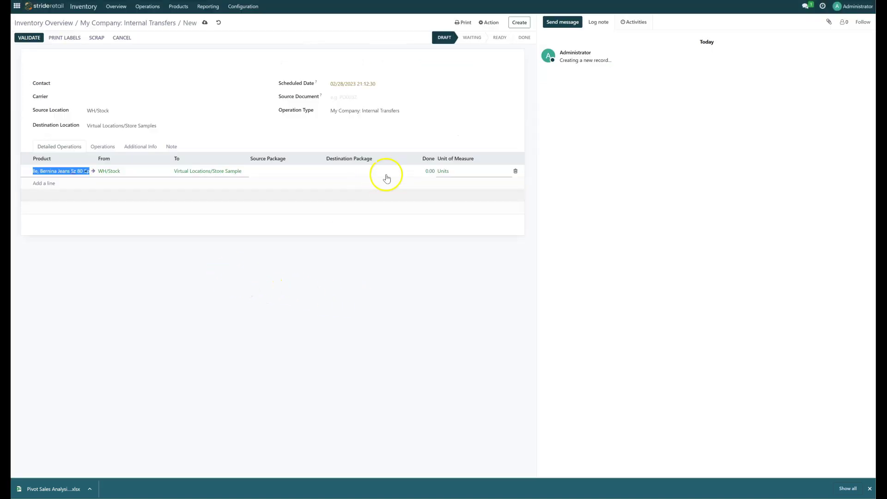
click(421, 171)
text(2)
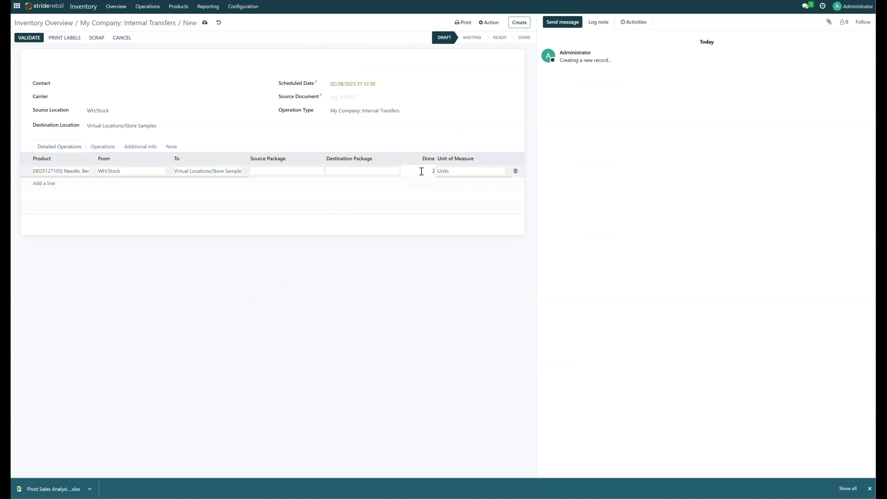
click(359, 255)
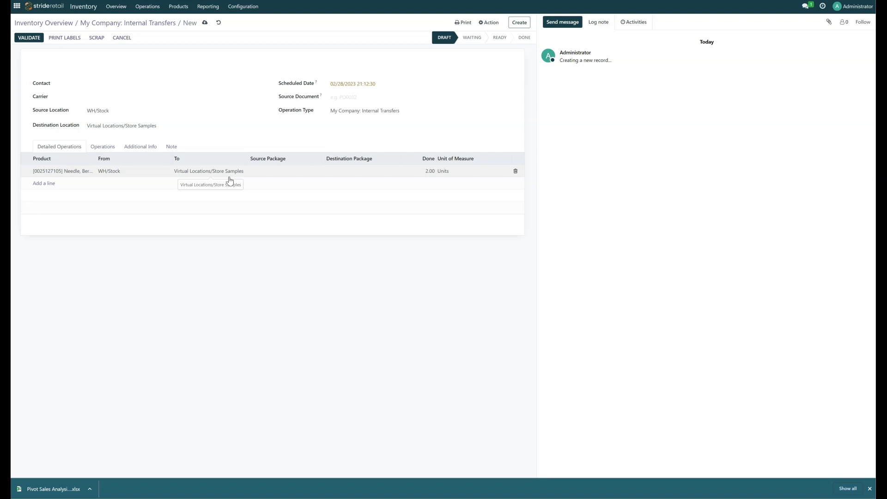
- Validate the internal transfer of 2 Bernina needles to Store Samples
click(214, 206)
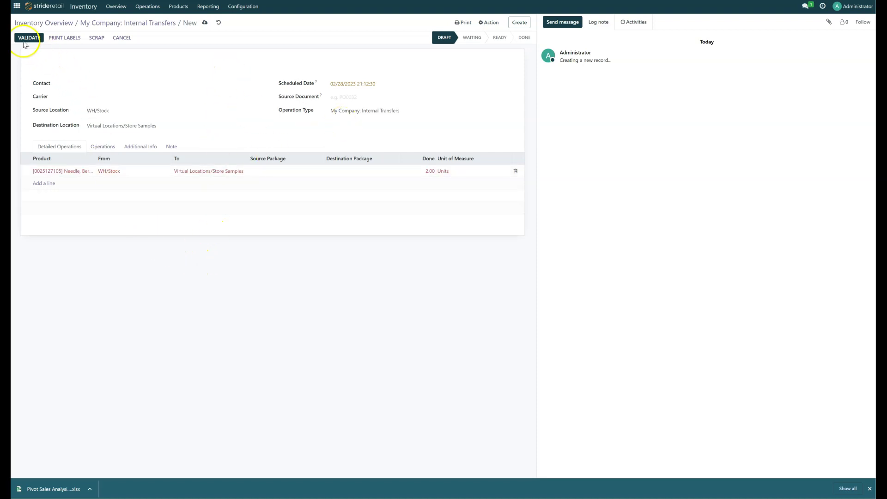
click(191, 94)
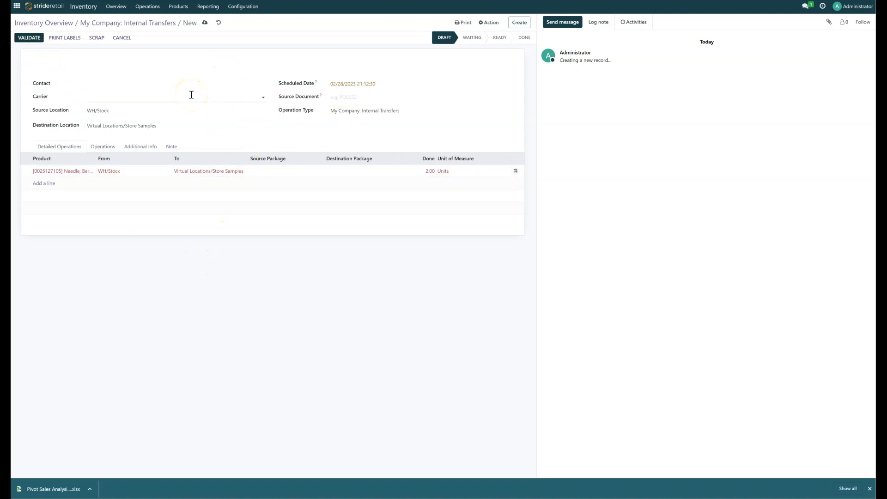